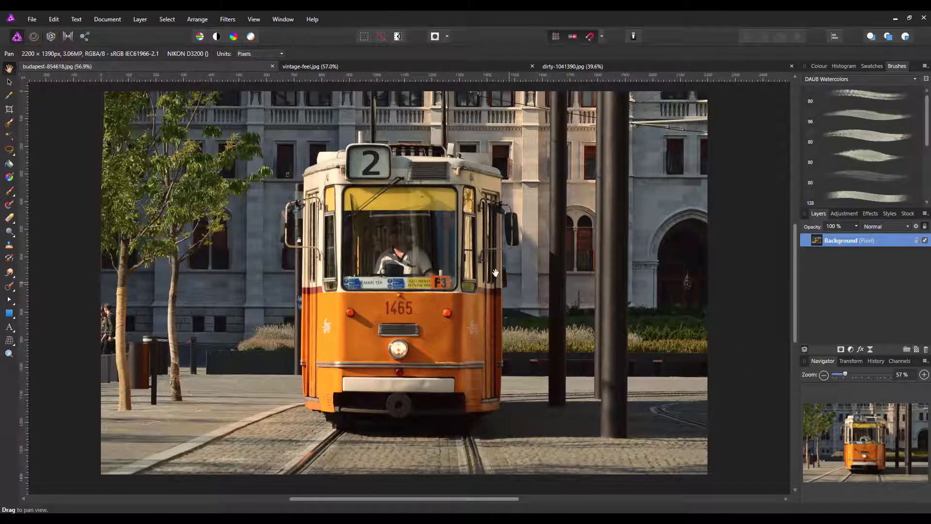
- View the vintage-feel.jpg example and close it, and look over the dirty-1041390.jpg paper texture
left_click(401, 65)
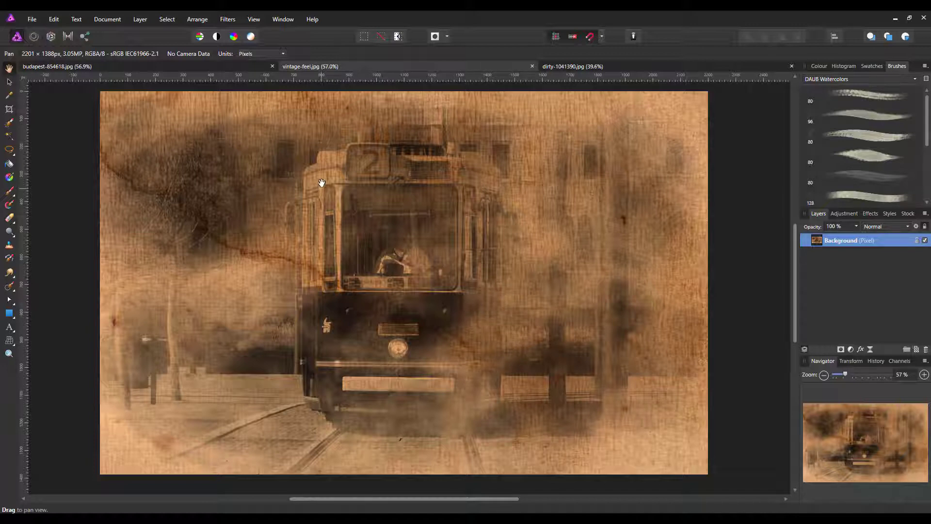
left_click(532, 66)
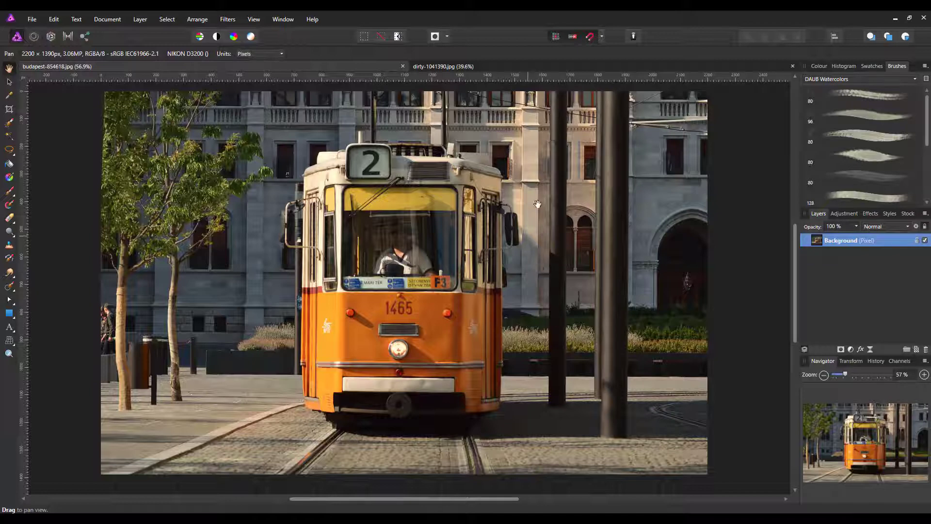
left_click(577, 70)
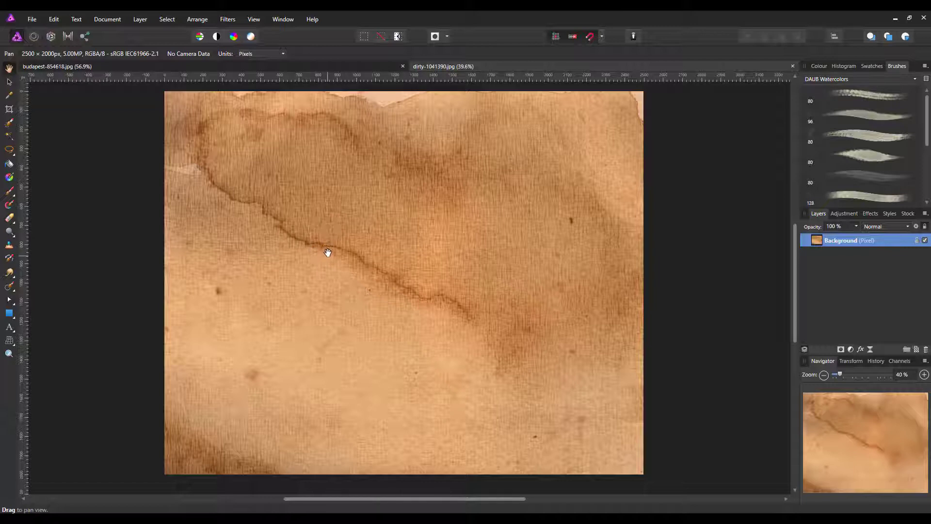
left_click(292, 66)
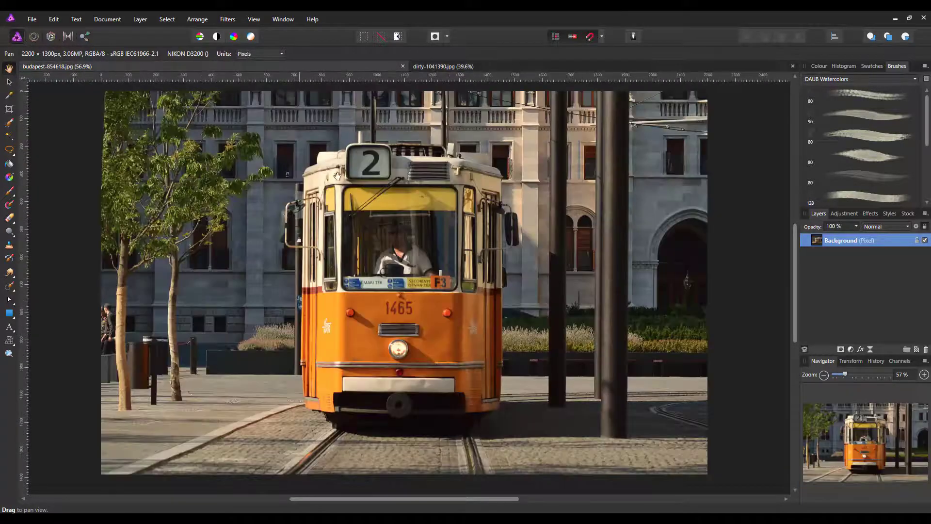
- Copy the Background layer of budapest-854618.jpg and paste it into the dirty-1041390.jpg document
right_click(848, 242)
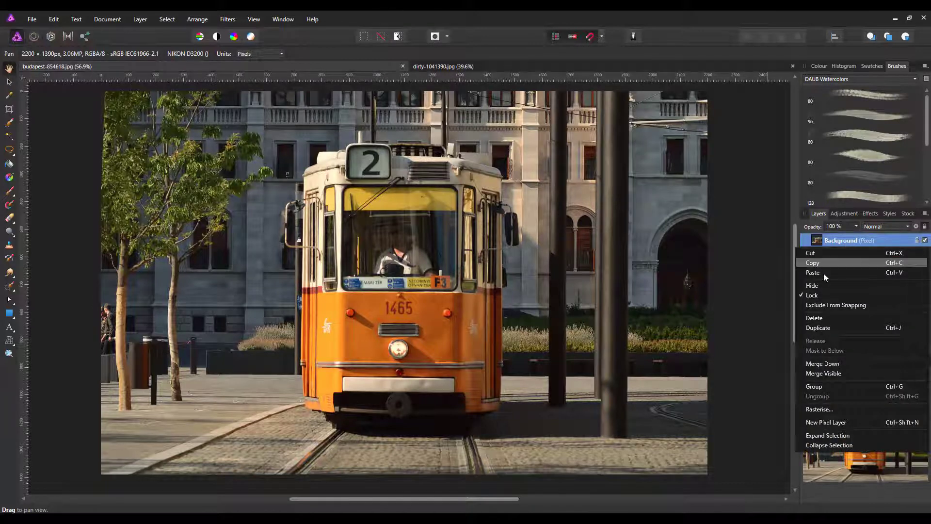
left_click(895, 263)
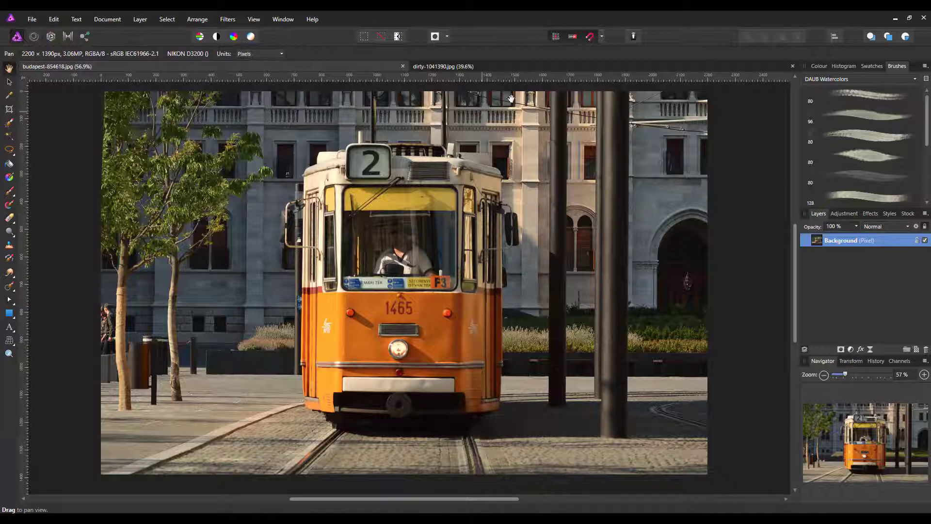
left_click(540, 66)
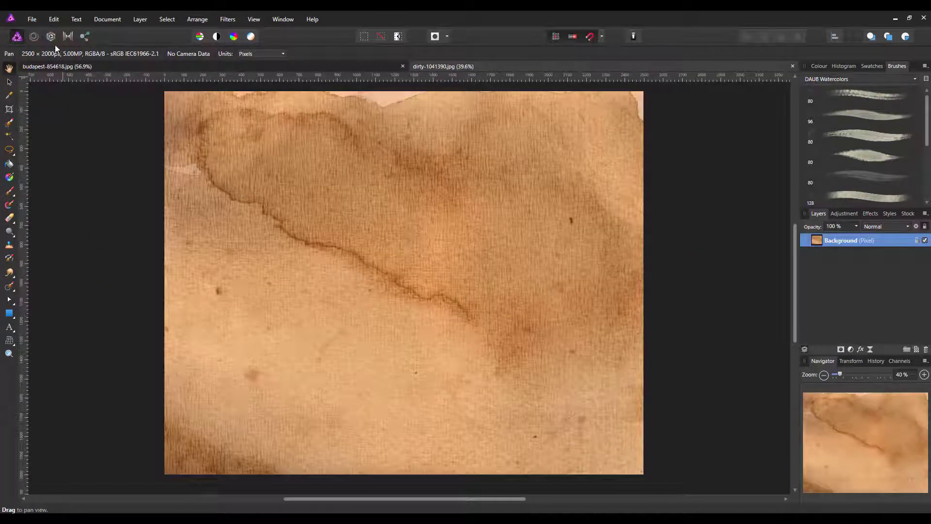
left_click(53, 19)
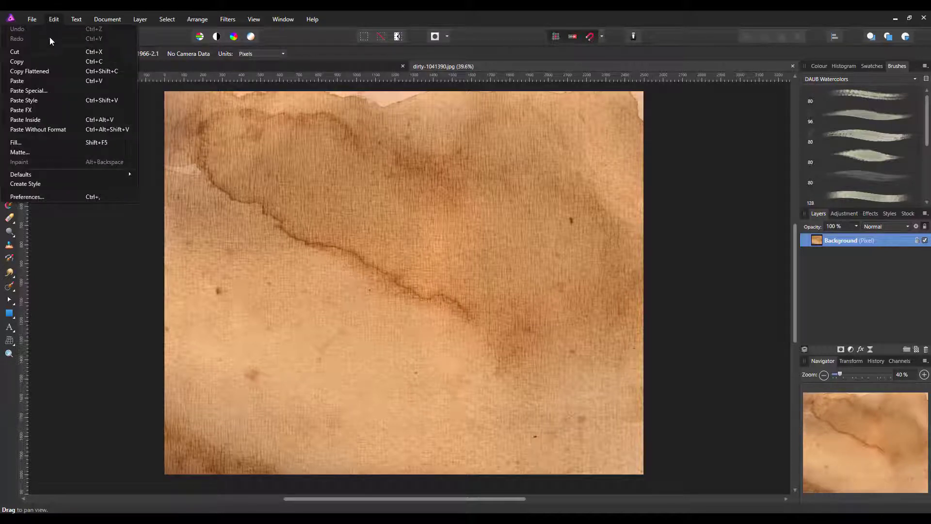
left_click(97, 83)
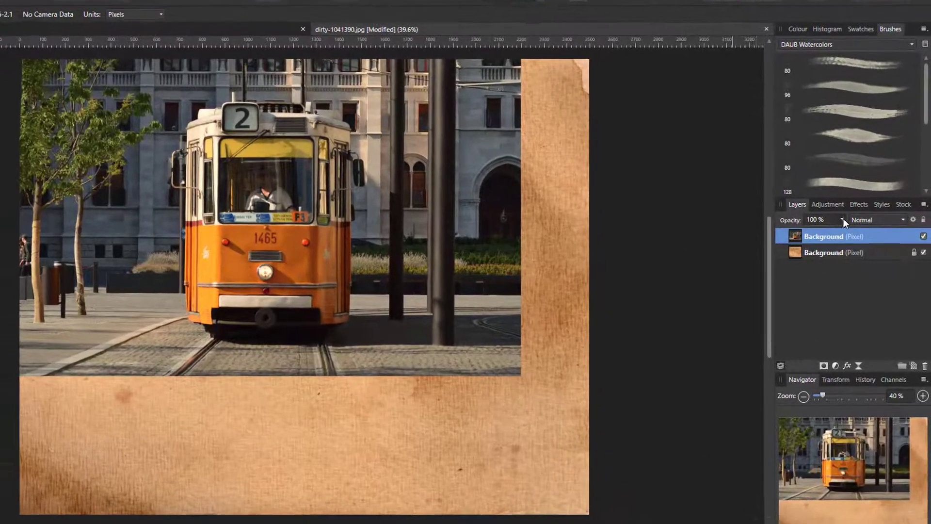
- Position the pasted tram layer clear of the paper's torn edges, using 50% opacity while moving it and restoring 100%
left_click(856, 226)
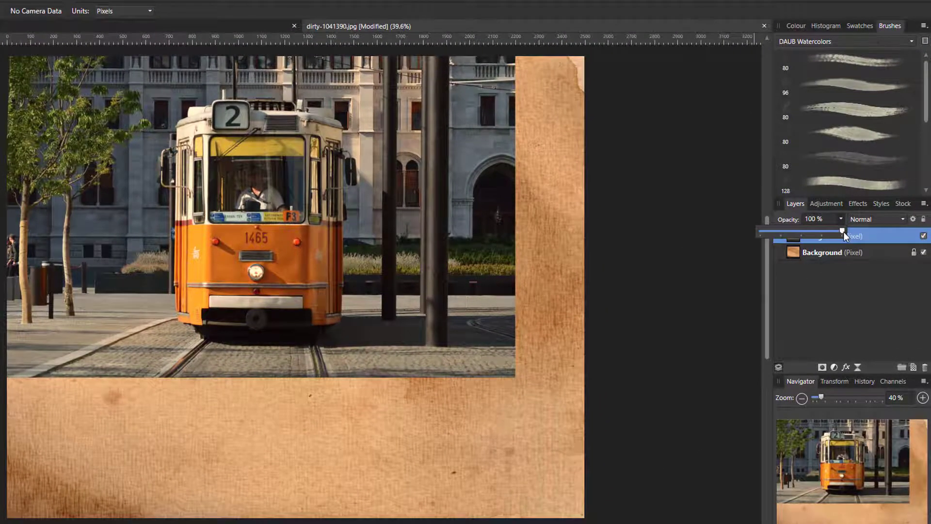
left_click_drag(844, 232, 801, 234)
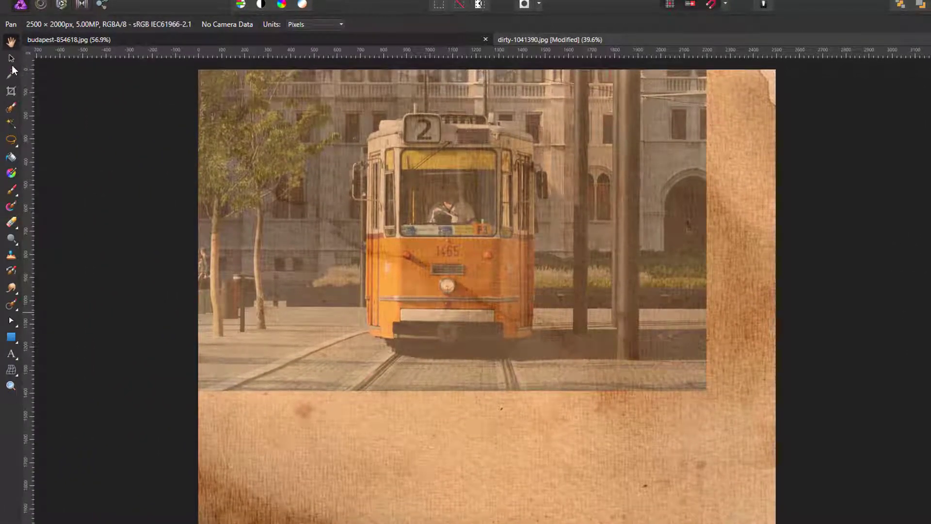
left_click(11, 58)
left_click_drag(421, 214, 469, 305)
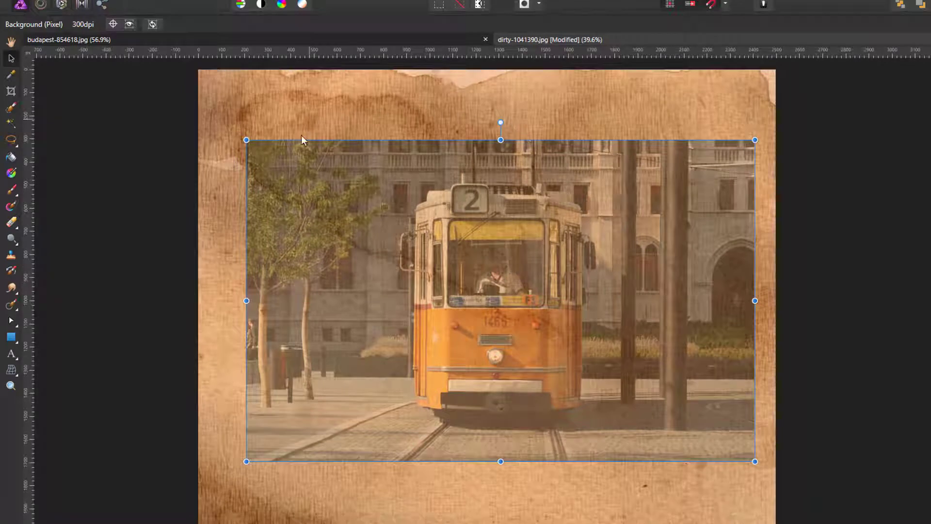
left_click_drag(537, 361, 534, 355)
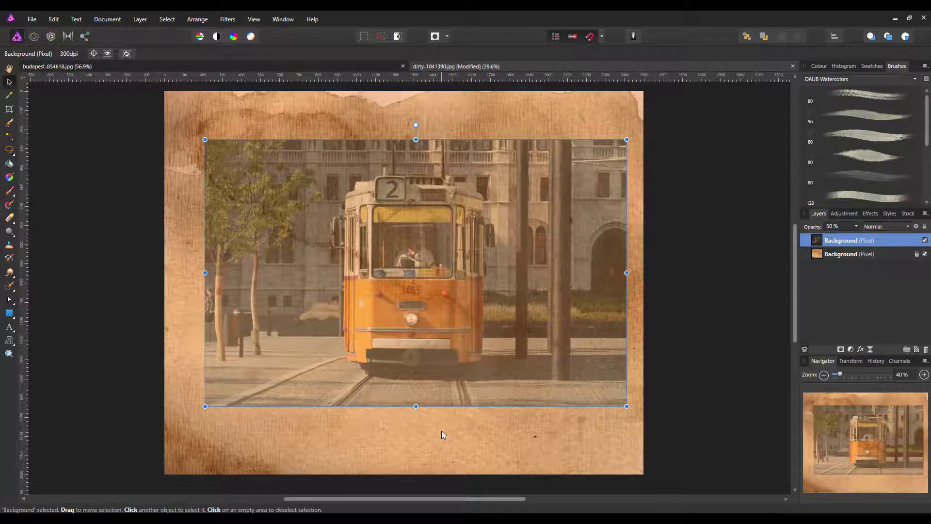
left_click(857, 226)
left_click_drag(858, 240, 894, 240)
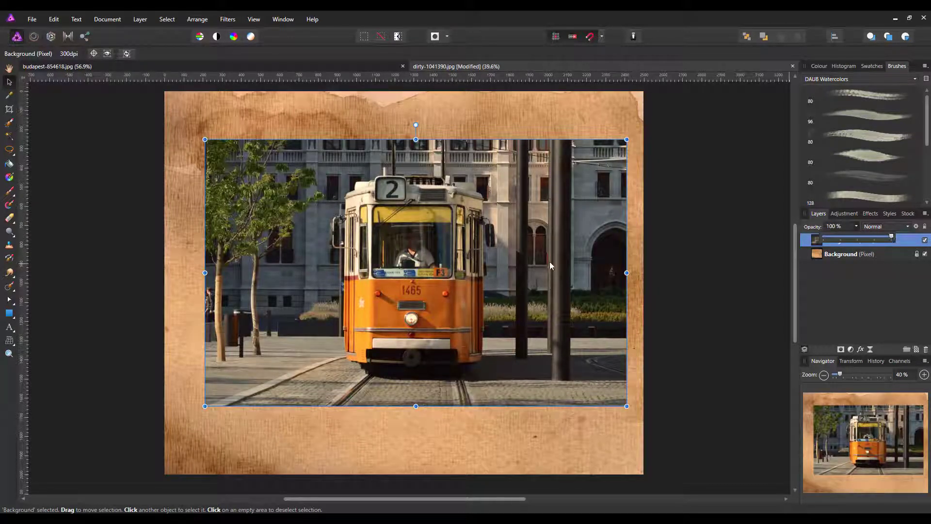
- Crop the canvas just inside the tram photo's edges, to about 2184 × 1376 px
left_click(11, 112)
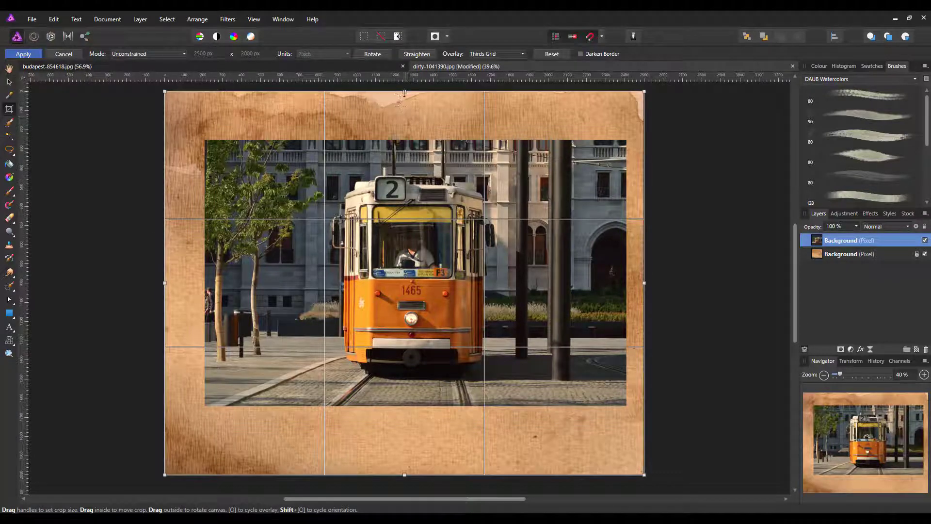
left_click_drag(404, 93, 404, 140)
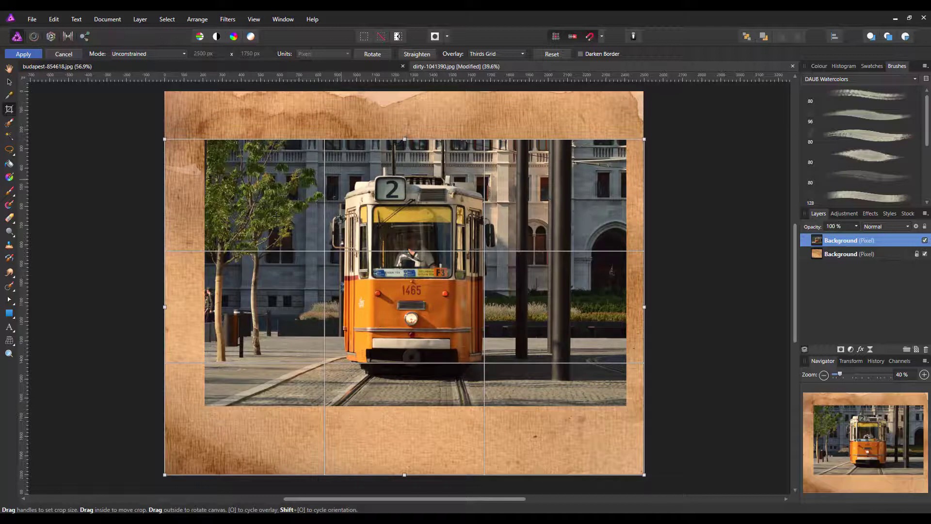
left_click_drag(164, 306, 204, 305)
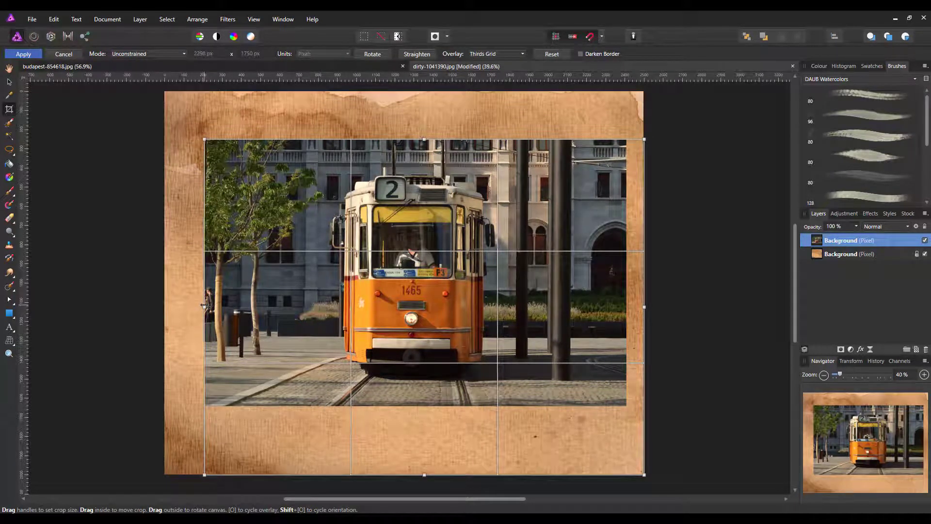
left_click_drag(425, 475, 428, 405)
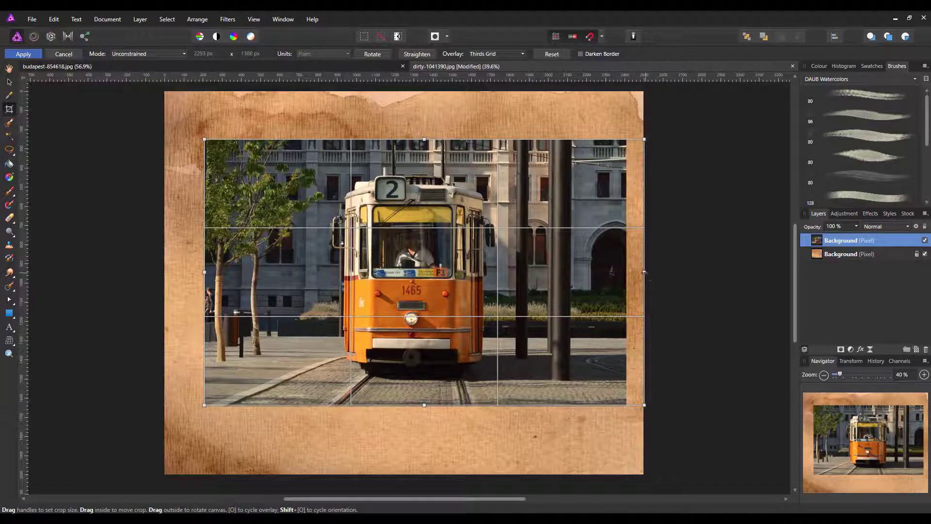
left_click_drag(645, 272, 624, 273)
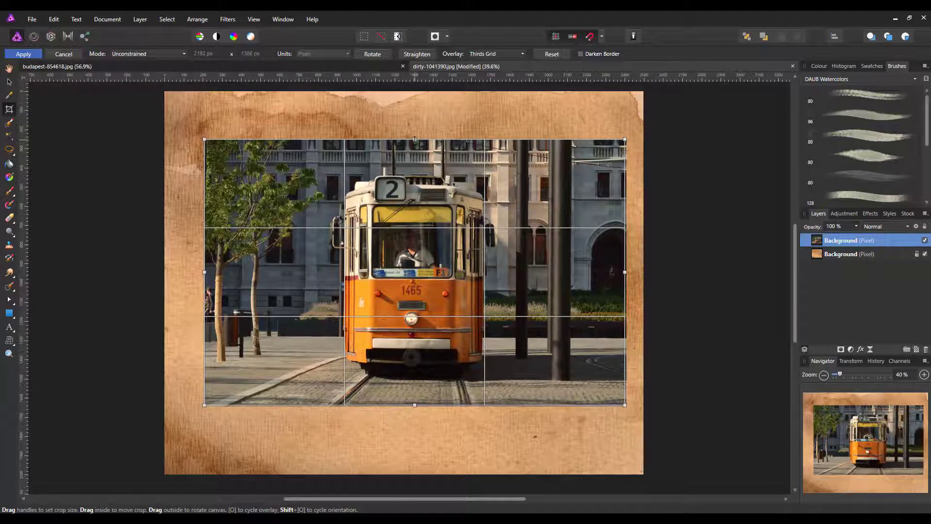
left_click_drag(415, 140, 415, 142)
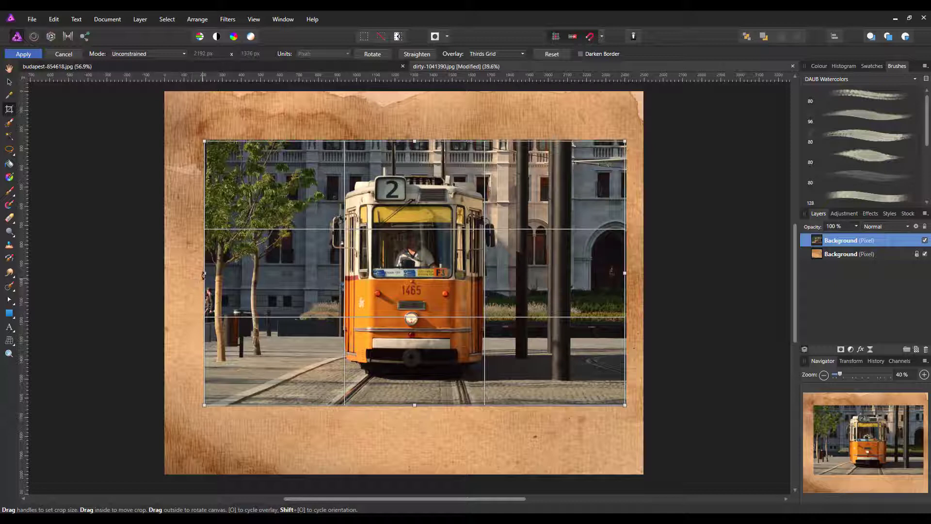
left_click_drag(204, 273, 206, 273)
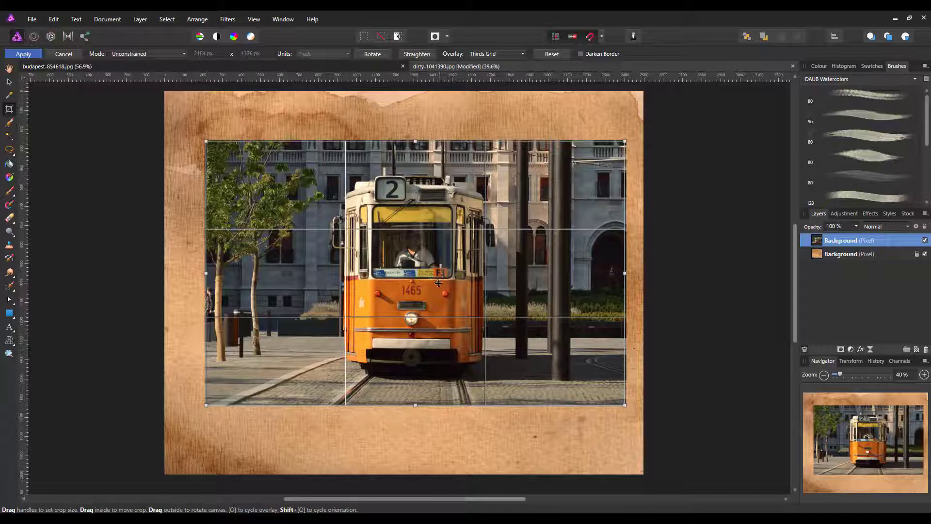
key("Return")
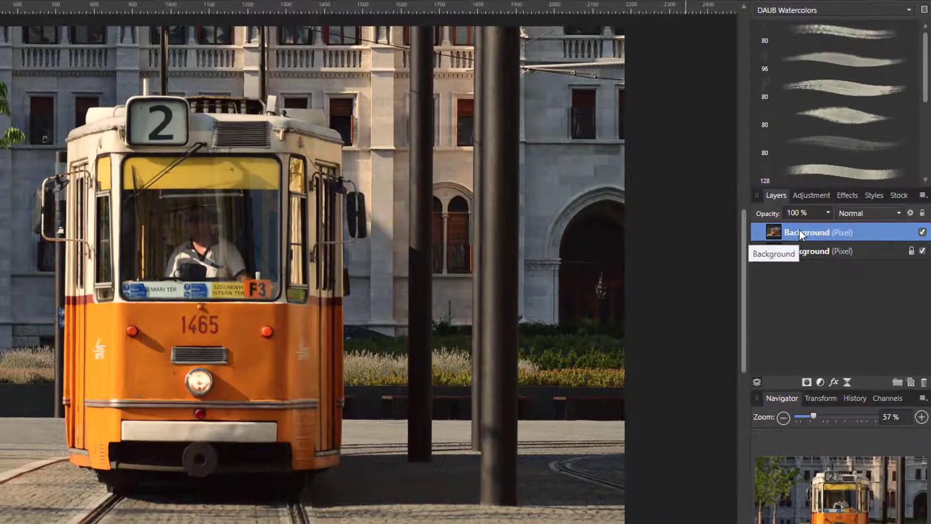
- Duplicate the tram photo layer and invert the colours of the copy
right_click(833, 231)
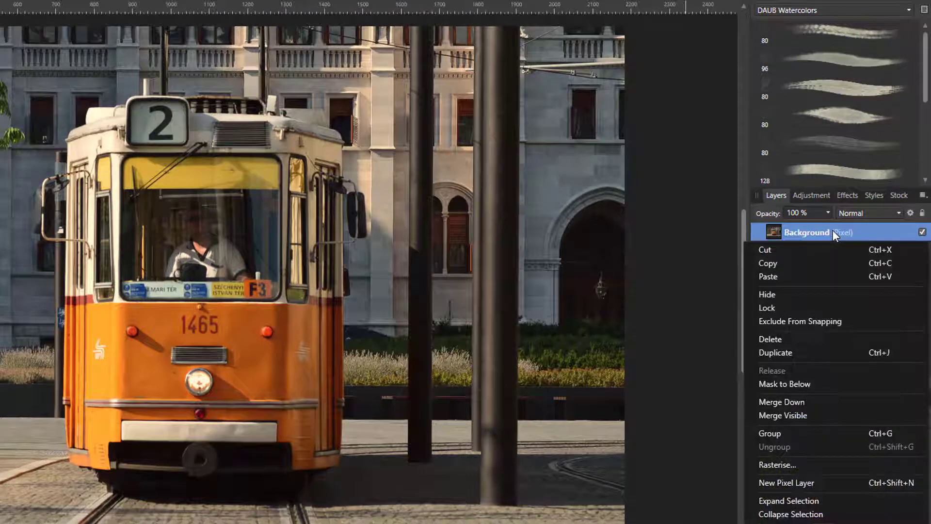
left_click(845, 353)
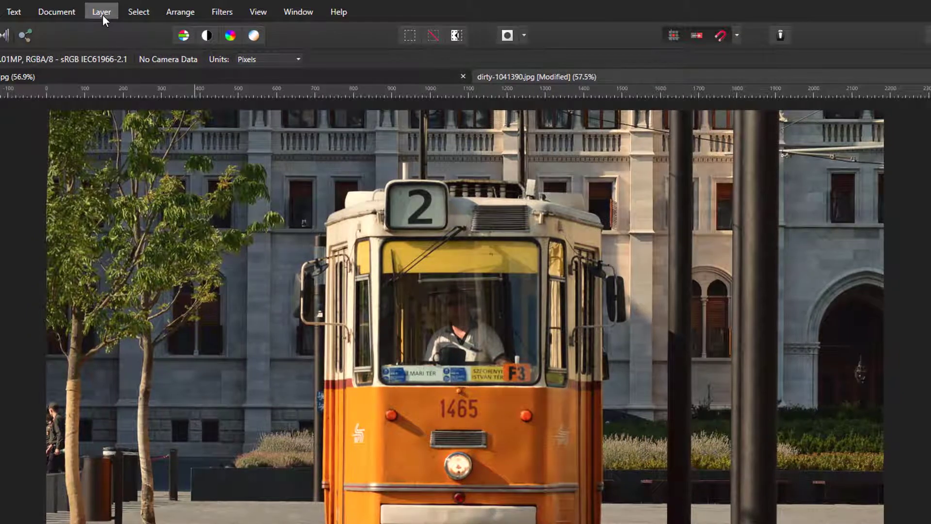
left_click(102, 12)
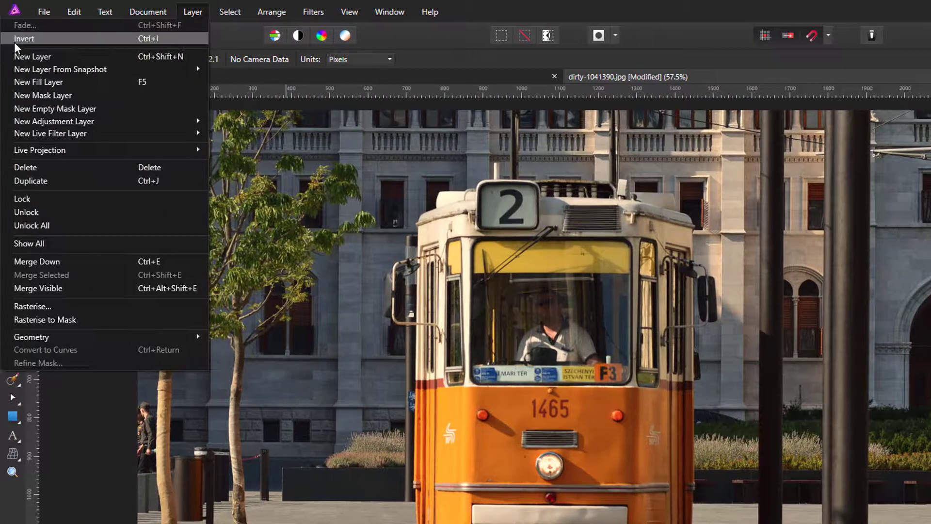
left_click(144, 39)
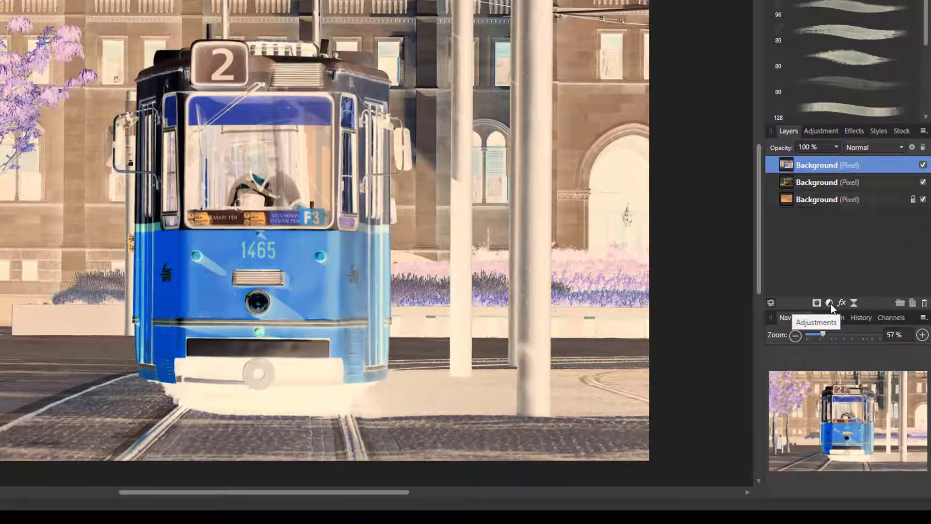
- Add a Black and White adjustment with default values and merge it into the inverted tram layer
left_click(830, 303)
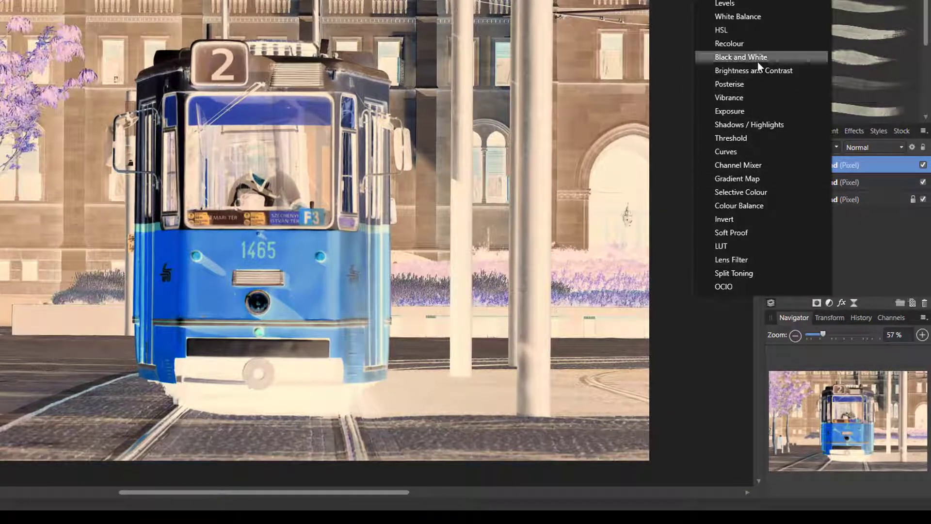
left_click(737, 58)
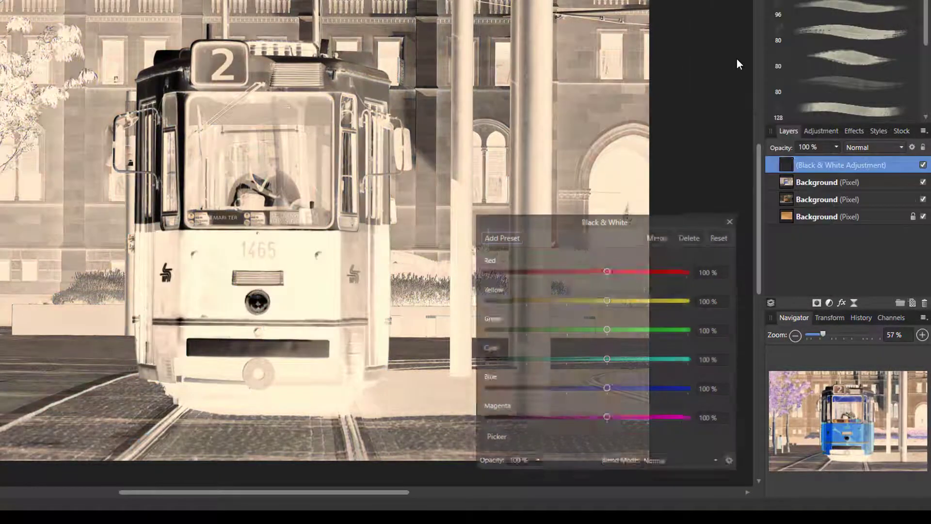
left_click(658, 237)
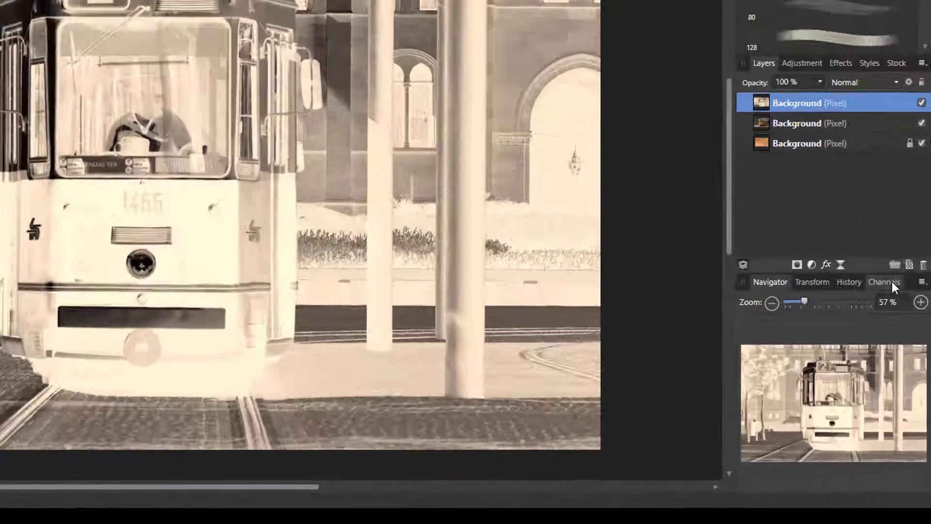
- Reset the channel visibility and create a mask layer from the black-and-white tram layer's Background Blue channel
left_click(902, 361)
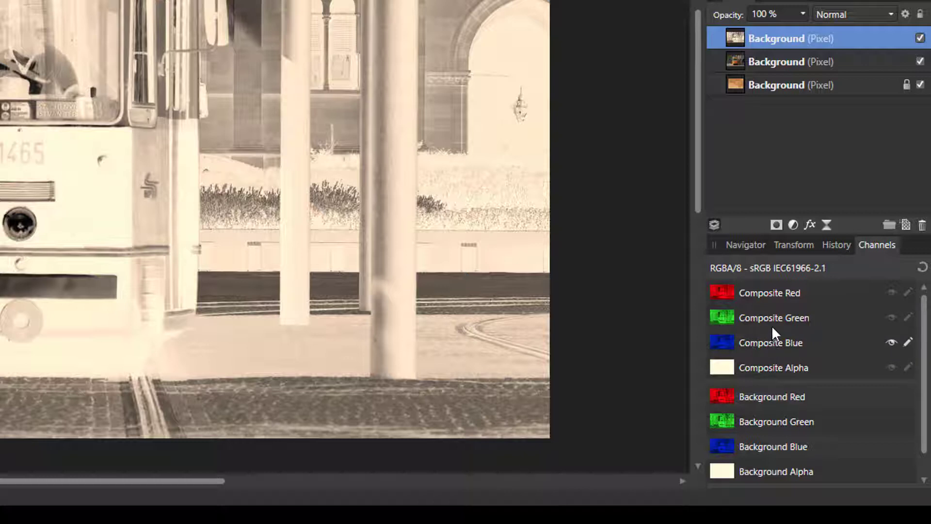
left_click(770, 292)
left_click(922, 269)
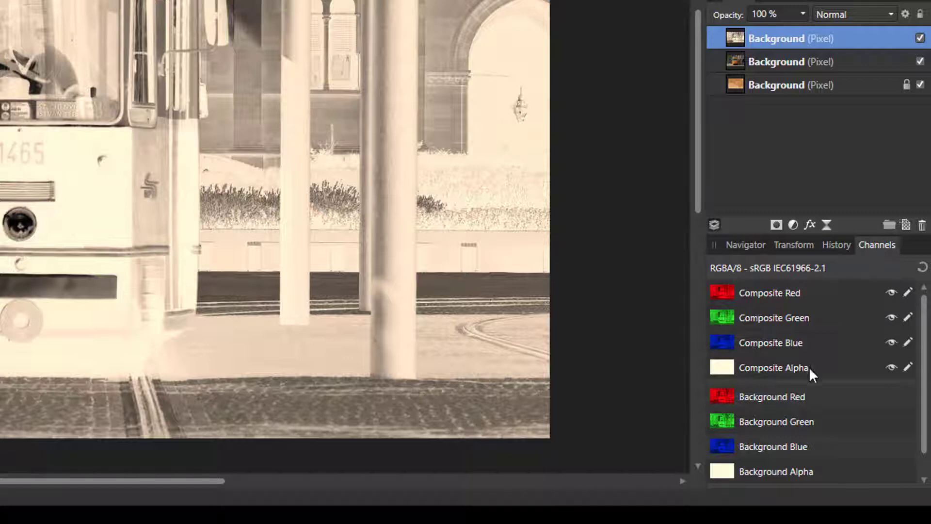
right_click(761, 443)
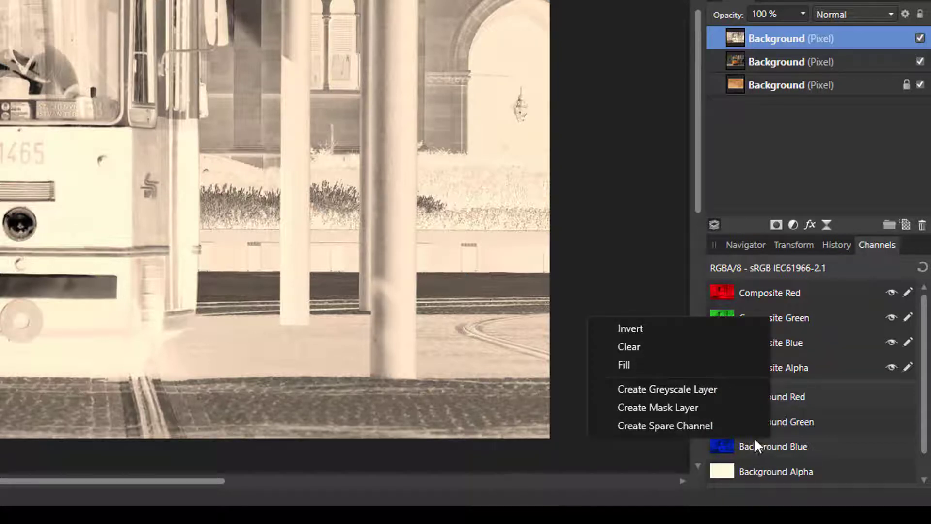
left_click(645, 409)
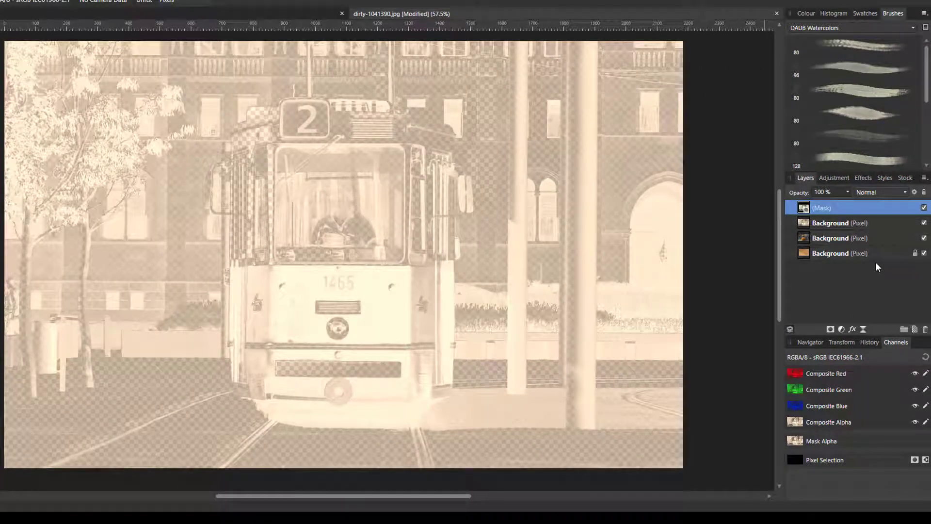
- Add an empty pixel layer above the mask and nest the mask layer inside it
left_click(915, 330)
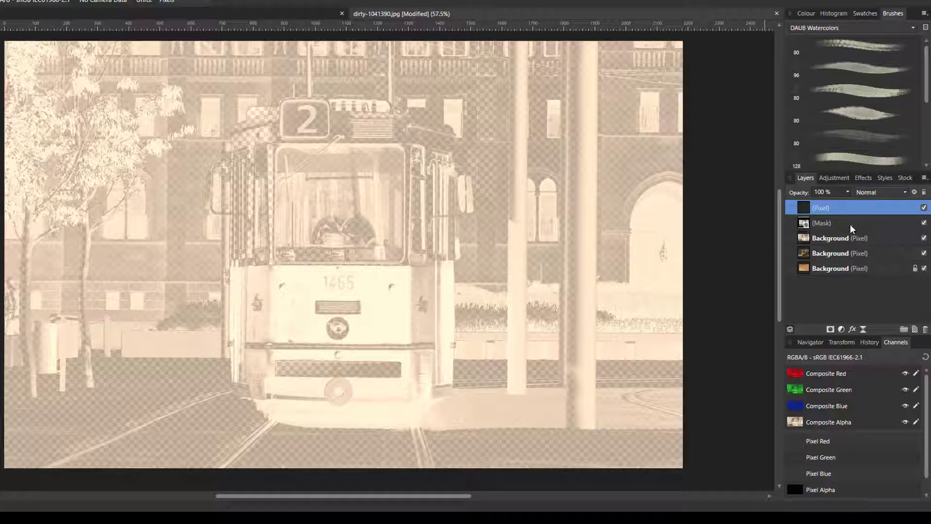
left_click(805, 226)
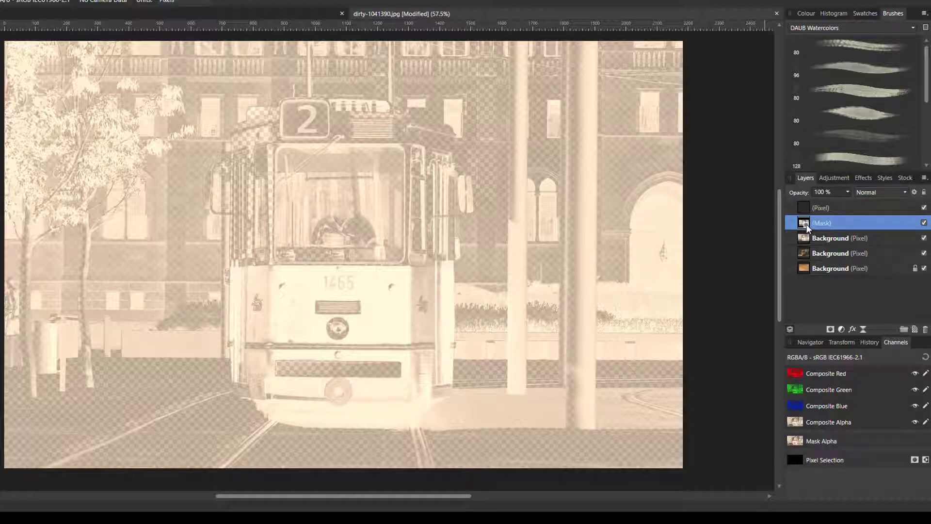
left_click_drag(807, 224, 823, 213)
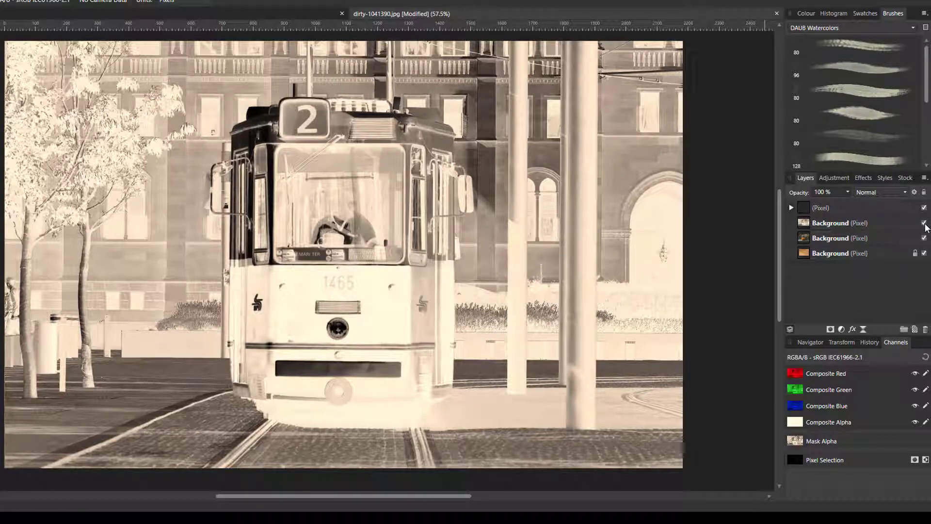
- Hide the inverted and original tram layers, leaving the paper texture and the masked pixel layer on, and check the nested mask
left_click(924, 223)
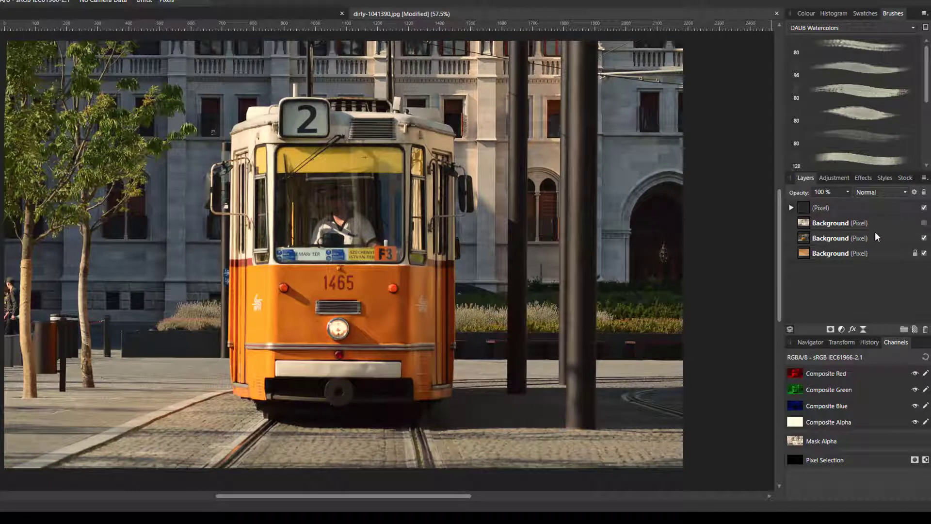
left_click(924, 239)
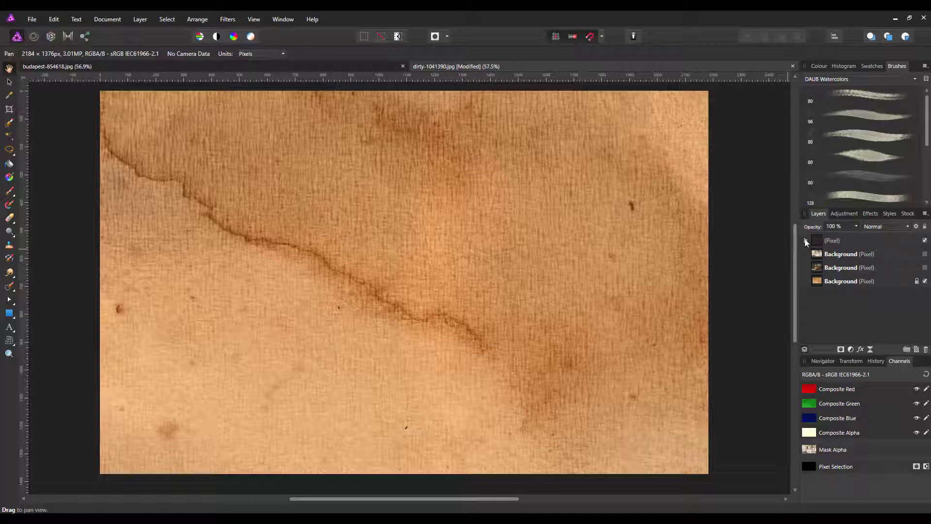
left_click(806, 241)
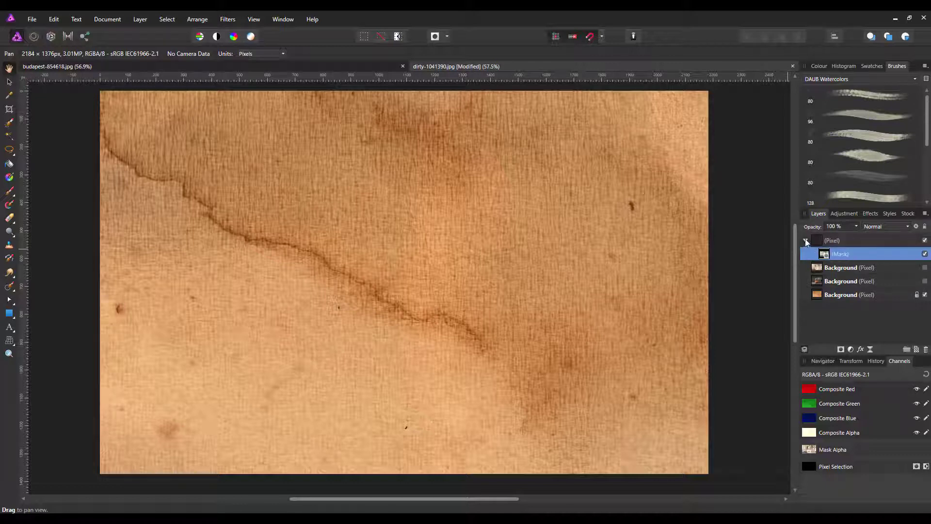
left_click(806, 241)
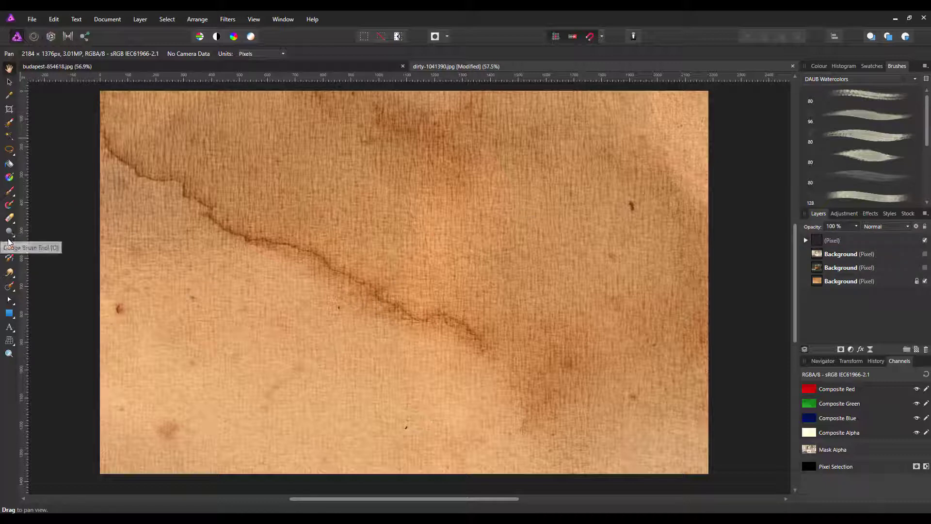
- Paint the masked pixel layer in black with the Paint Brush, building up the tram, tree and building areas over the paper texture
left_click(11, 193)
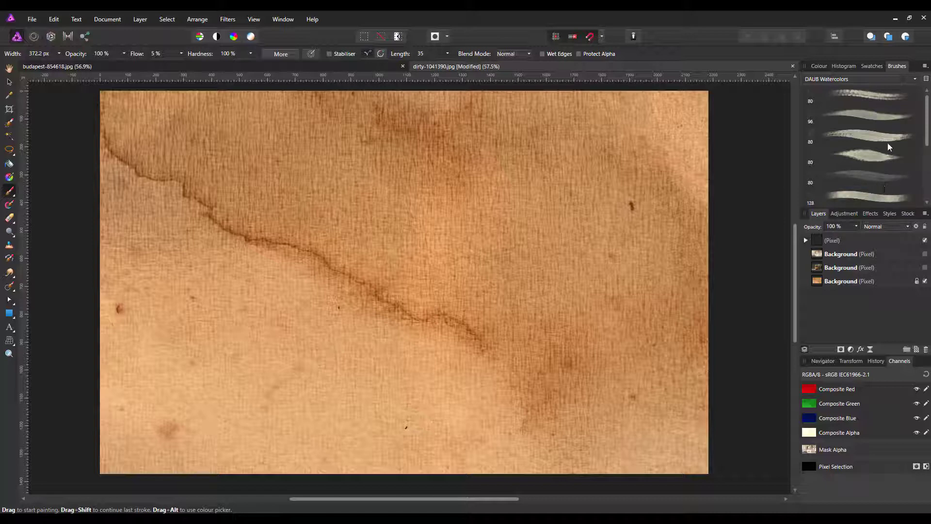
left_click(819, 67)
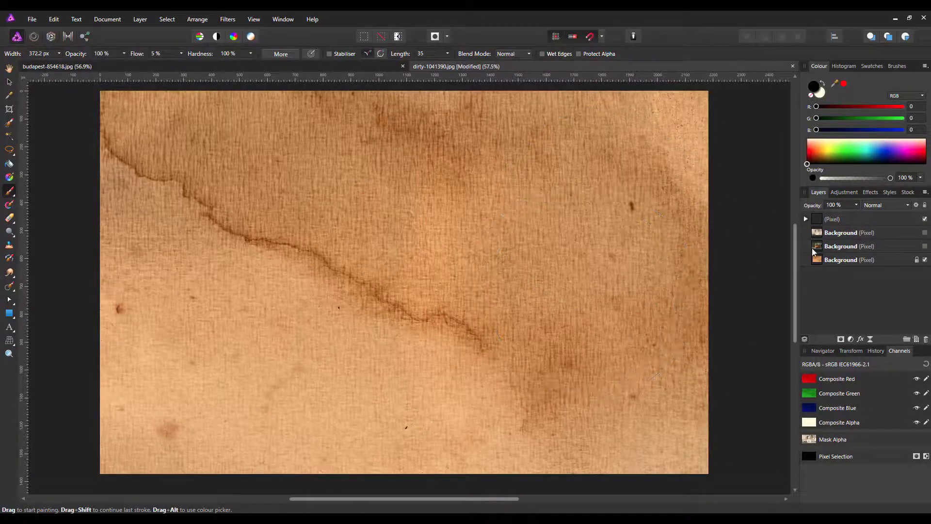
left_click(819, 221)
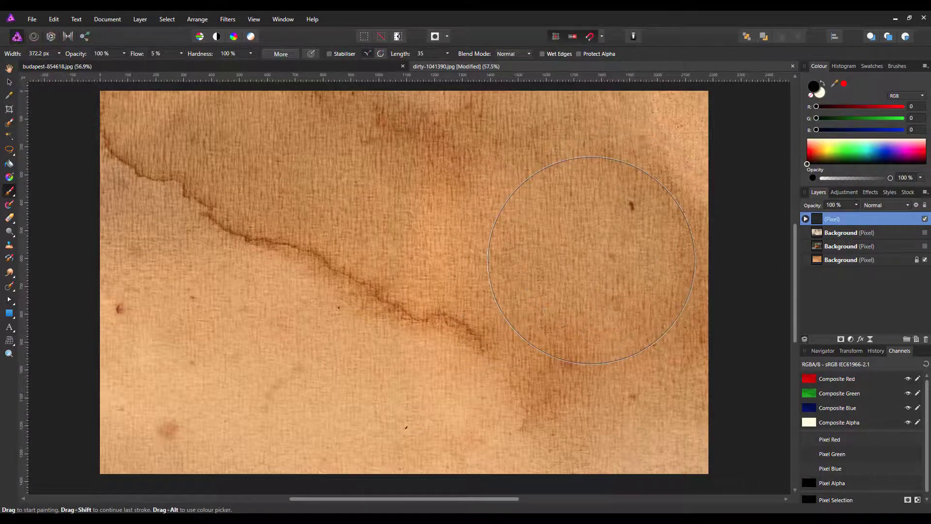
mouse_move(572, 252)
left_mouse_down()
mouse_move(476, 271)
mouse_move(427, 320)
left_mouse_up()
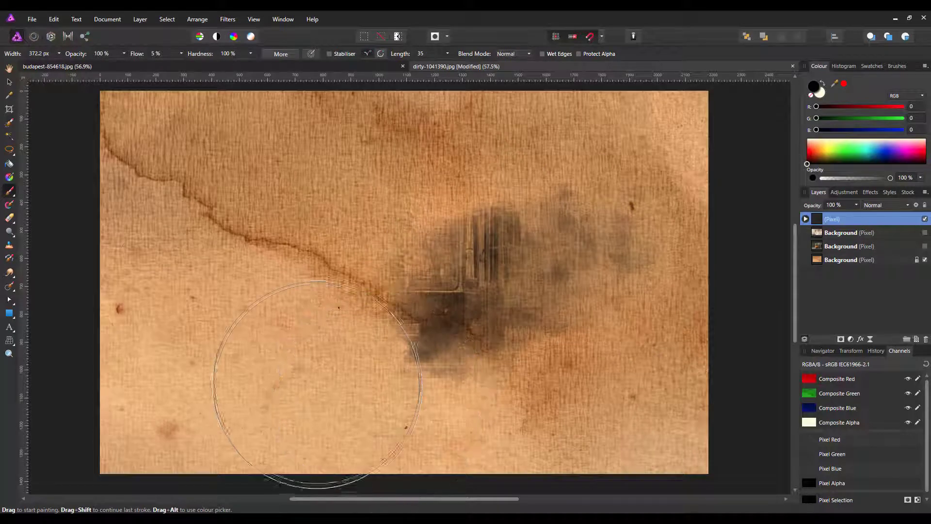
mouse_move(317, 383)
left_mouse_down()
mouse_move(210, 244)
mouse_move(215, 226)
mouse_move(266, 233)
mouse_move(389, 320)
mouse_move(476, 255)
mouse_move(368, 208)
mouse_move(275, 205)
mouse_move(297, 162)
mouse_move(286, 166)
mouse_move(273, 248)
mouse_move(303, 334)
mouse_move(243, 344)
mouse_move(203, 376)
mouse_move(221, 237)
mouse_move(253, 221)
mouse_move(330, 233)
mouse_move(479, 316)
mouse_move(547, 372)
mouse_move(597, 381)
mouse_move(632, 338)
mouse_move(642, 237)
mouse_move(587, 227)
mouse_move(562, 172)
mouse_move(365, 180)
mouse_move(372, 262)
mouse_move(256, 171)
mouse_move(215, 176)
mouse_move(173, 211)
mouse_move(191, 353)
mouse_move(185, 382)
mouse_move(153, 405)
mouse_move(154, 392)
mouse_move(179, 395)
mouse_move(176, 338)
mouse_move(199, 371)
mouse_move(147, 232)
mouse_move(297, 277)
mouse_move(597, 441)
mouse_move(624, 422)
mouse_move(396, 411)
mouse_move(381, 412)
mouse_move(381, 429)
mouse_move(433, 424)
mouse_move(299, 414)
mouse_move(296, 386)
mouse_move(354, 255)
mouse_move(350, 267)
mouse_move(358, 156)
mouse_move(416, 125)
mouse_move(430, 174)
mouse_move(436, 135)
mouse_move(461, 166)
mouse_move(521, 198)
mouse_move(490, 160)
mouse_move(456, 184)
mouse_move(469, 189)
mouse_move(456, 223)
mouse_move(633, 419)
left_mouse_up()
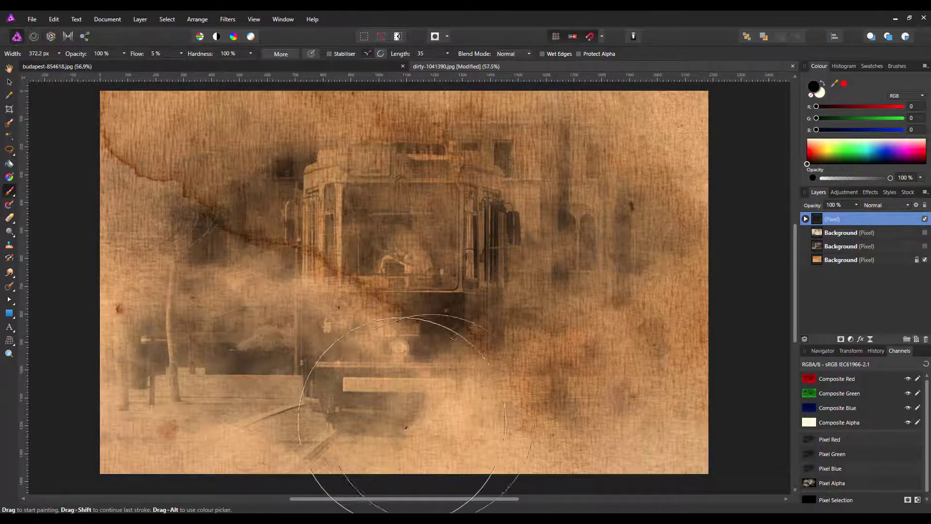
mouse_move(402, 418)
left_mouse_down()
mouse_move(468, 415)
mouse_move(488, 447)
mouse_move(482, 416)
mouse_move(497, 408)
mouse_move(558, 437)
mouse_move(577, 465)
mouse_move(474, 384)
mouse_move(387, 389)
mouse_move(338, 378)
mouse_move(276, 333)
mouse_move(251, 299)
mouse_move(405, 166)
mouse_move(395, 183)
mouse_move(406, 208)
mouse_move(206, 340)
mouse_move(379, 312)
mouse_move(436, 275)
mouse_move(439, 301)
mouse_move(334, 415)
mouse_move(262, 403)
mouse_move(208, 315)
mouse_move(175, 313)
mouse_move(228, 291)
left_mouse_up()
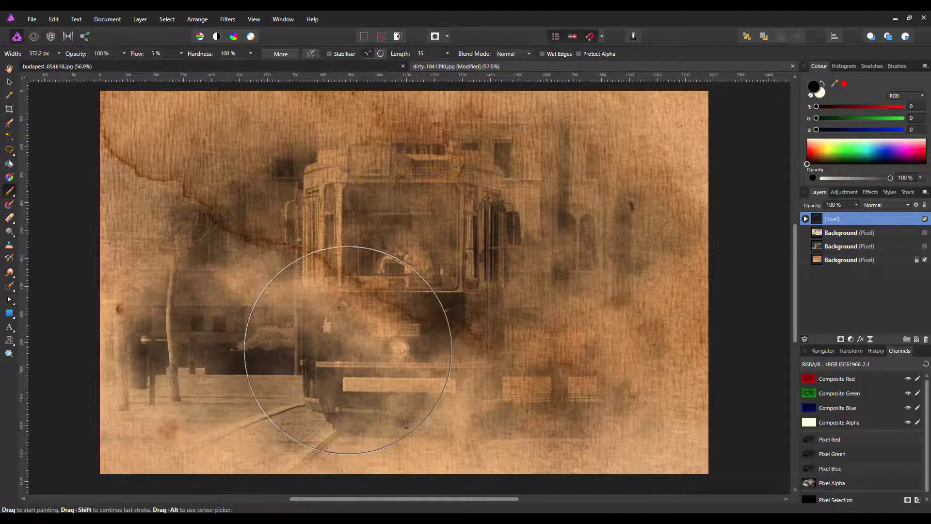
left_click(375, 408)
left_click(295, 321)
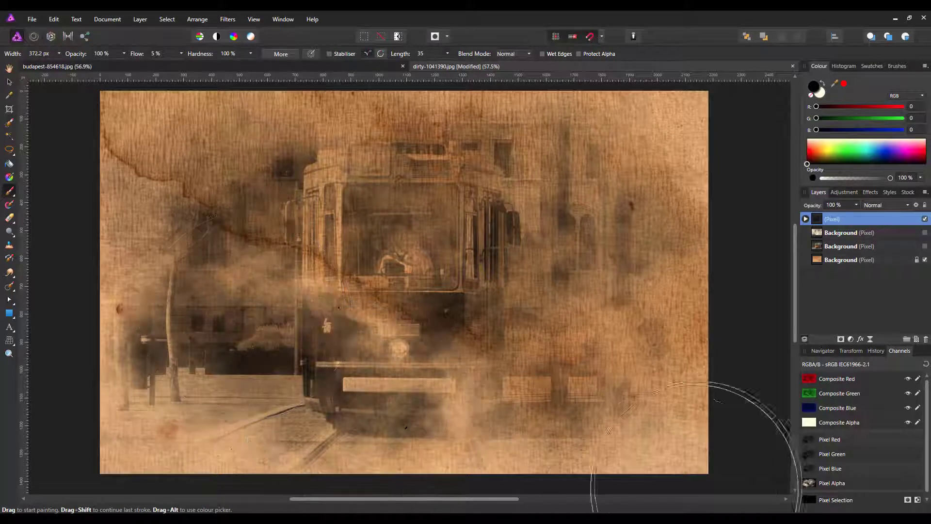